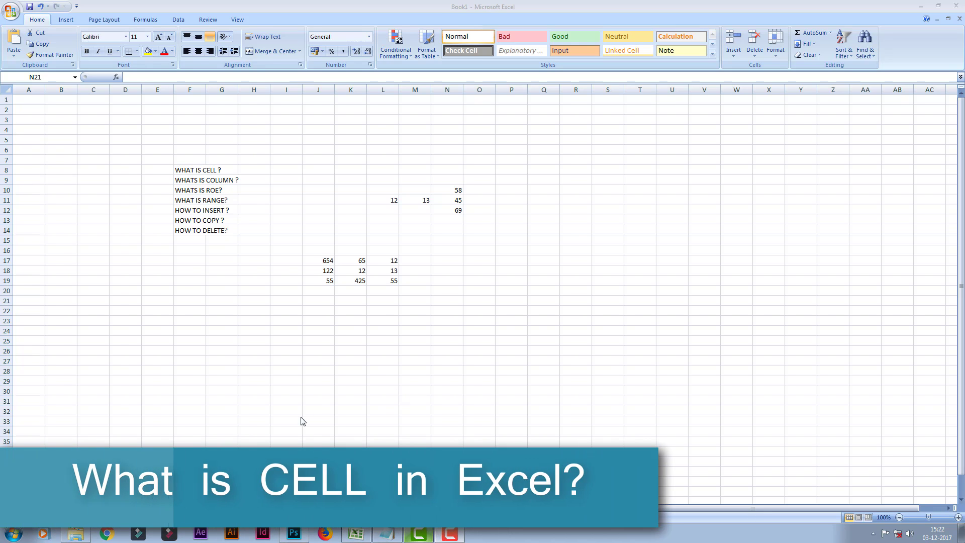
- Select cells G25, I9, H6, G5, F4, E3, D4, D6, D10, D14 and D3 to show their addresses
click(228, 339)
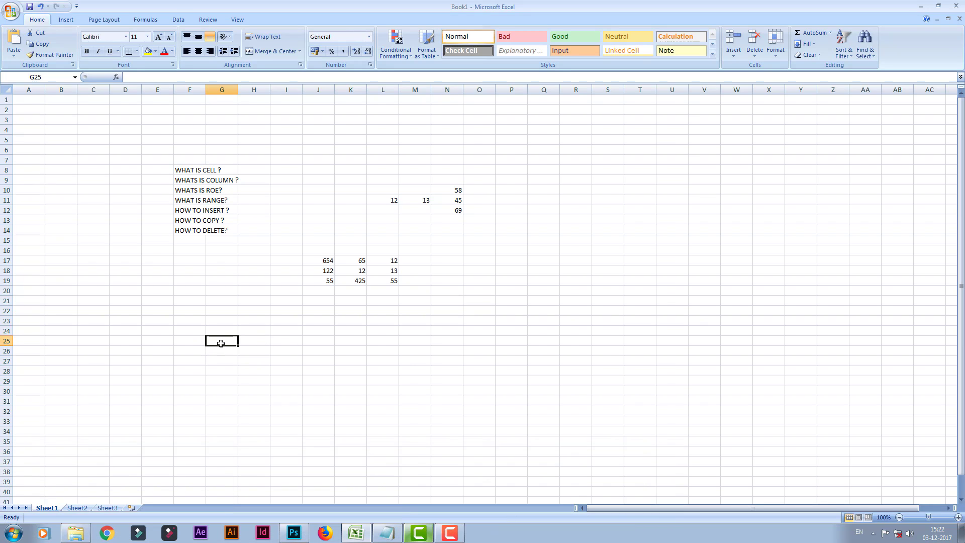
click(276, 181)
click(263, 150)
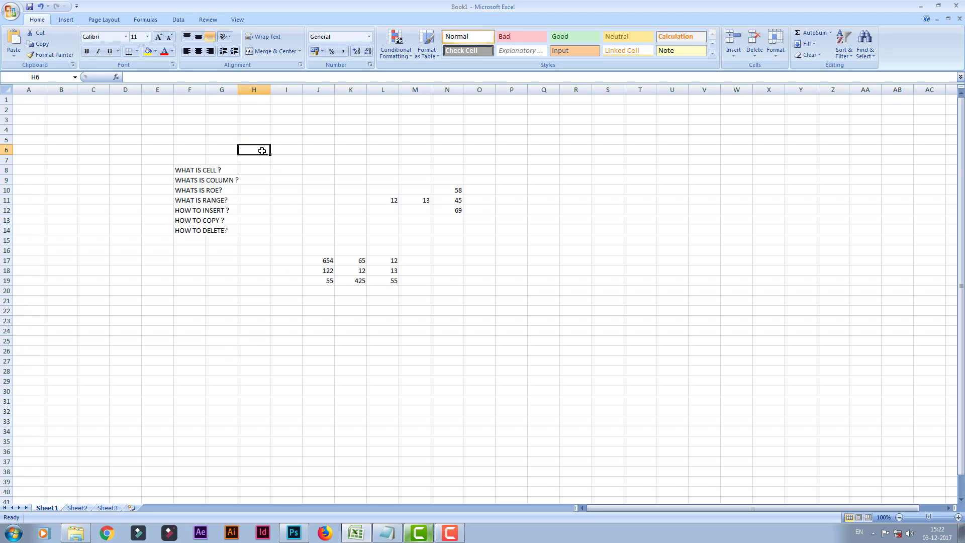
click(223, 137)
click(190, 130)
click(156, 120)
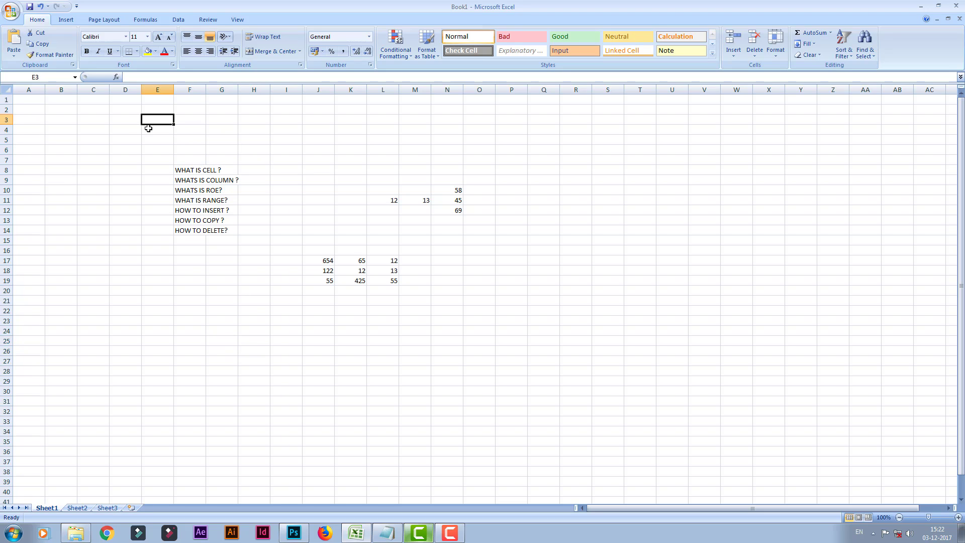
click(126, 128)
click(127, 149)
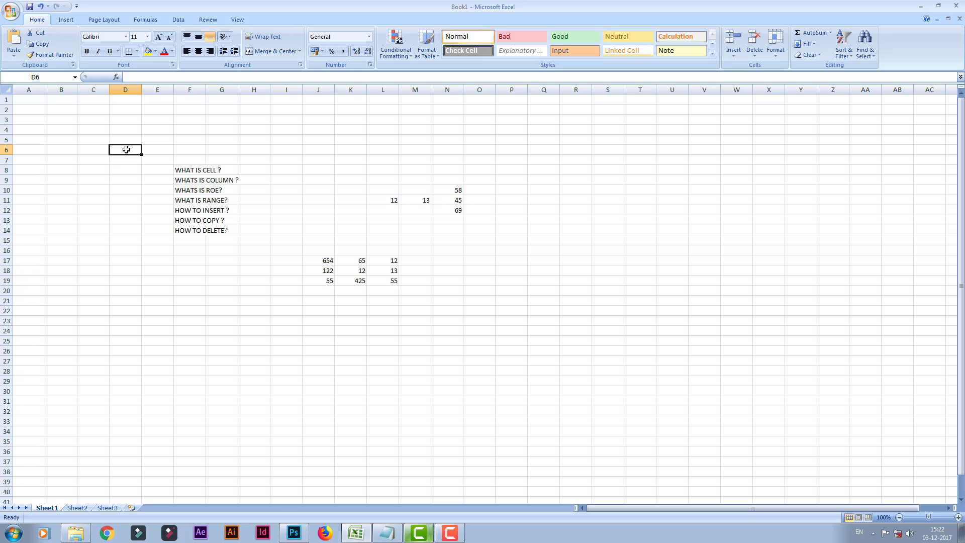
click(122, 190)
click(137, 226)
click(133, 119)
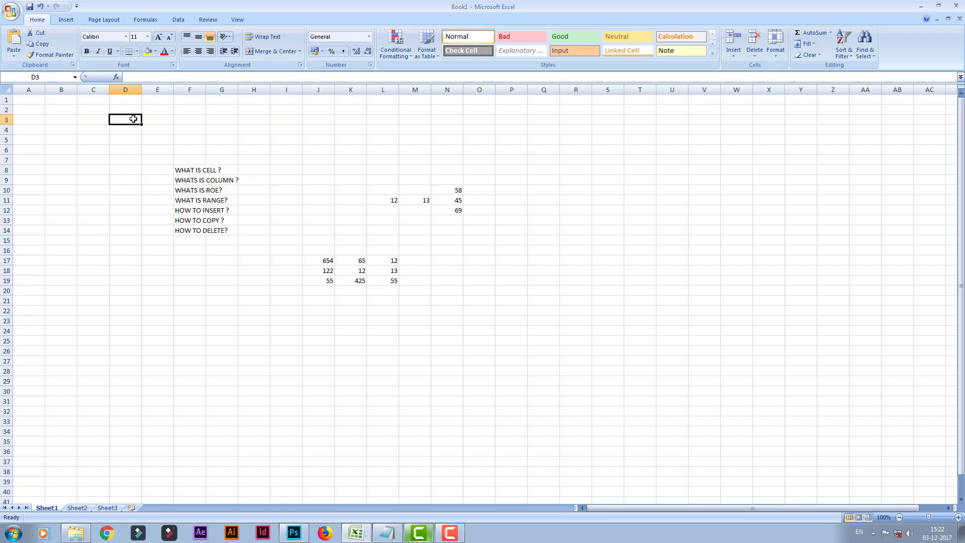
- Select a column K cell, then L6, C3, F4 and D22 to show their addresses
click(345, 153)
click(390, 151)
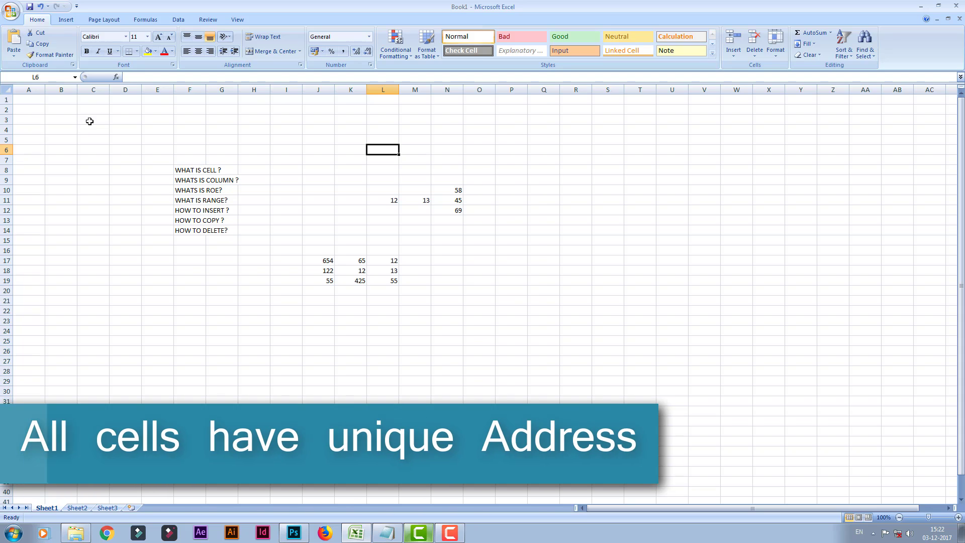
click(90, 122)
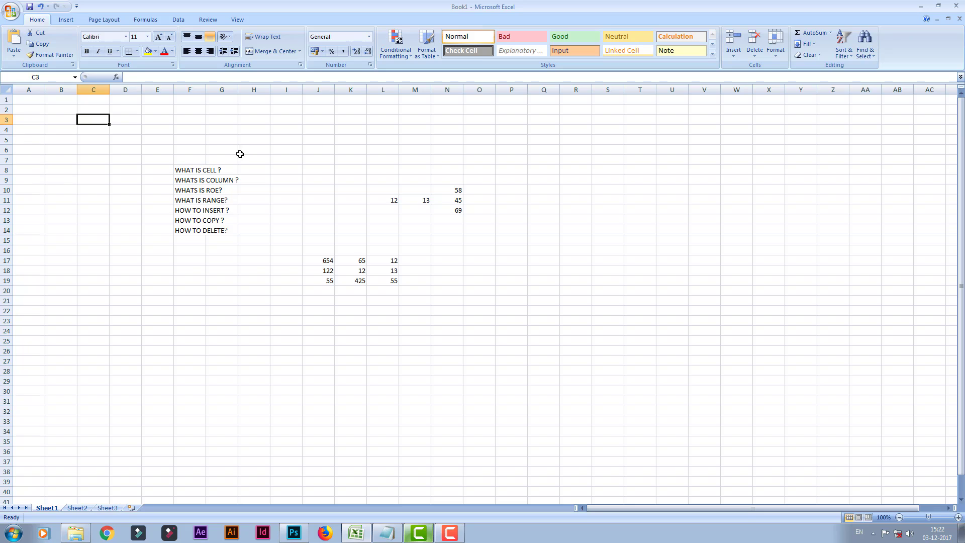
click(186, 127)
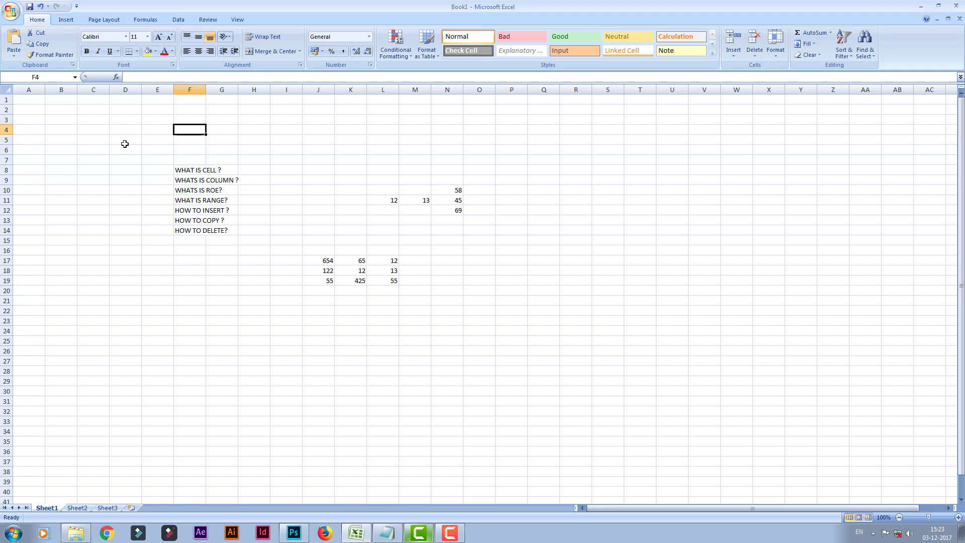
click(133, 310)
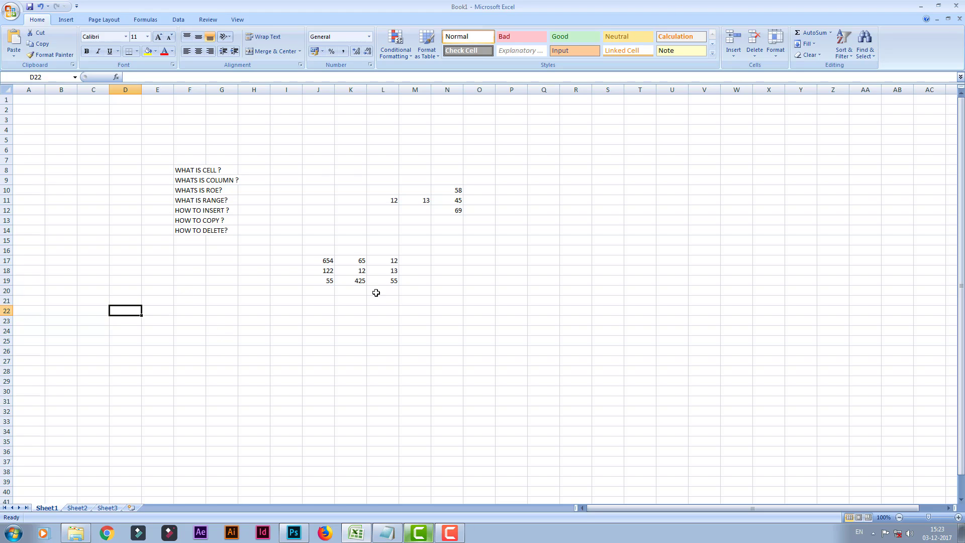
- Select ranges around the number block, including J17:L19, then clear the selection
click(311, 260)
drag(387, 260, 392, 291)
click(442, 288)
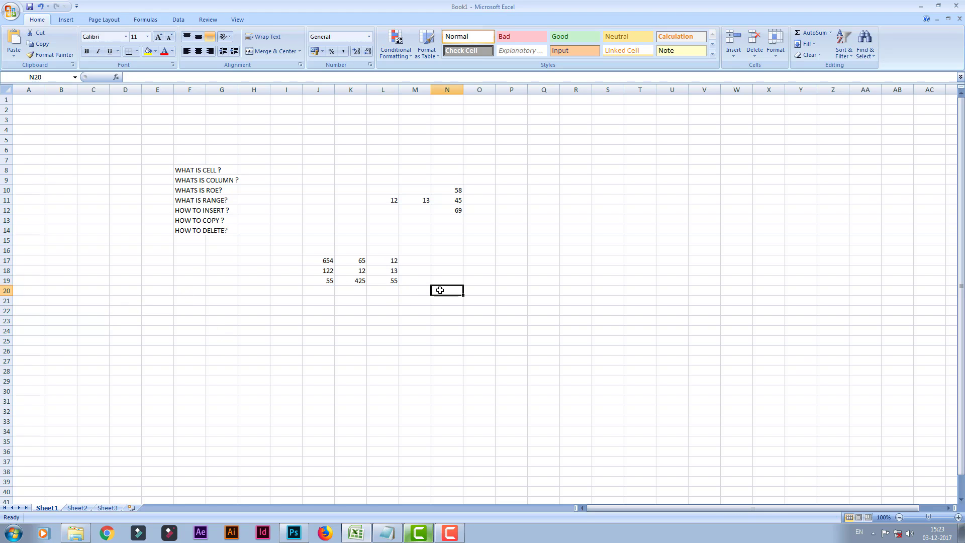
drag(321, 258, 382, 277)
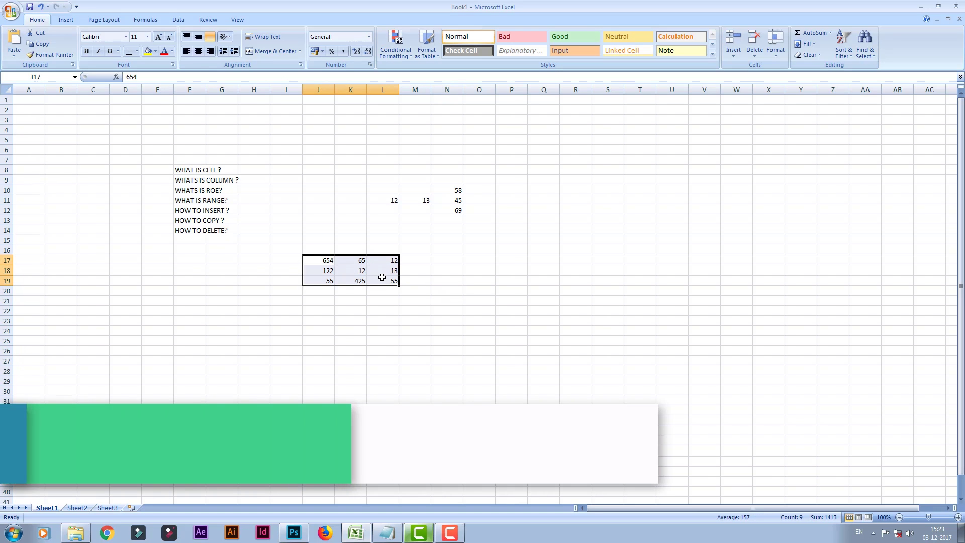
click(340, 340)
- Insert a cell at K18 with Shift cells right, moving 12 and 13 right, then undo it
click(349, 270)
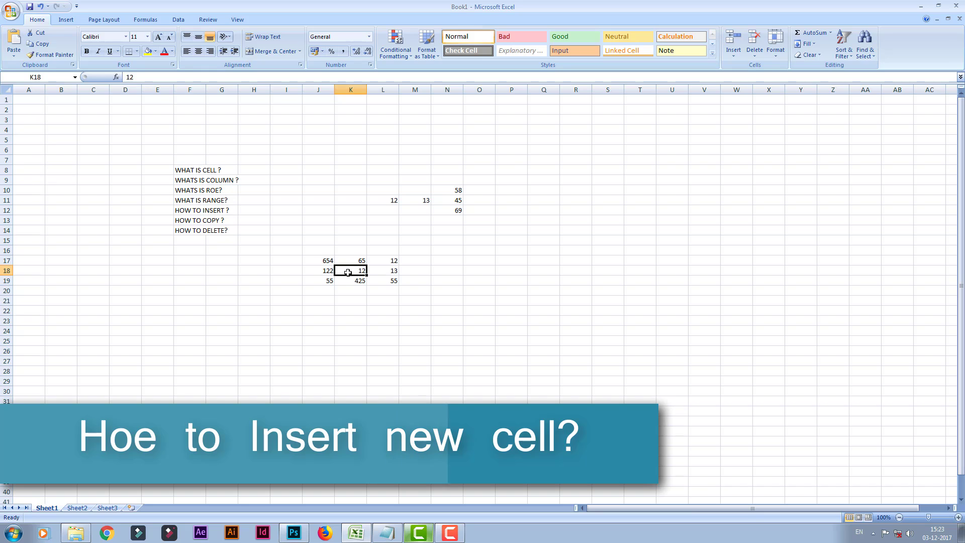
right_click(348, 272)
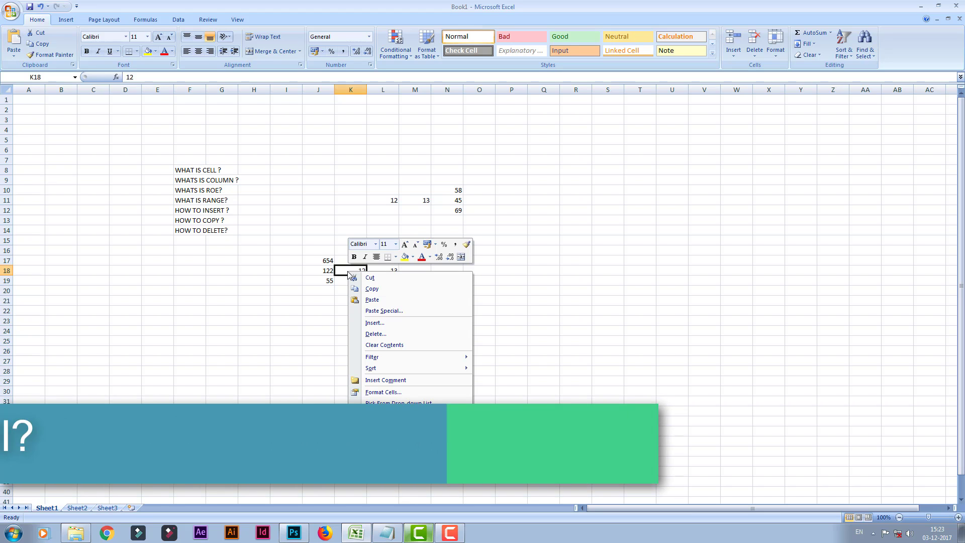
click(377, 324)
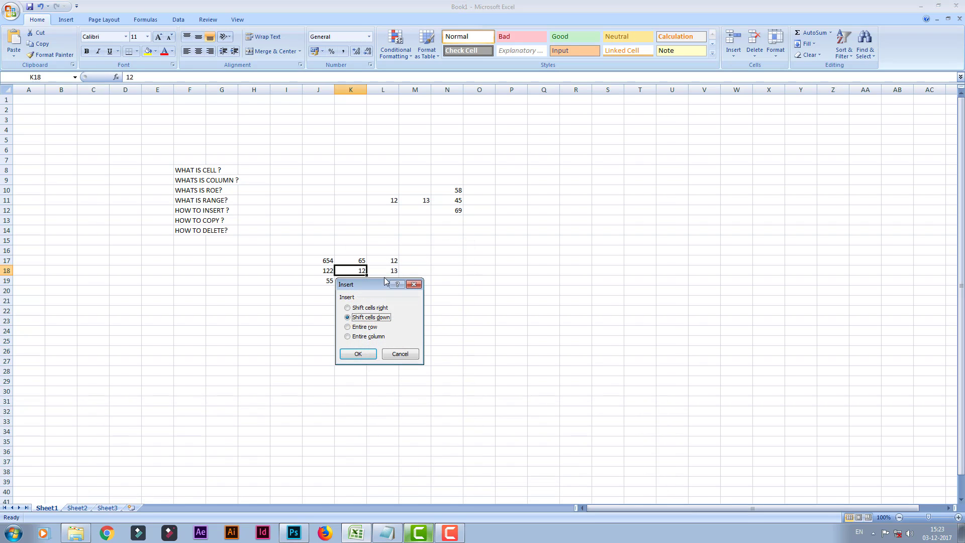
drag(370, 284, 450, 299)
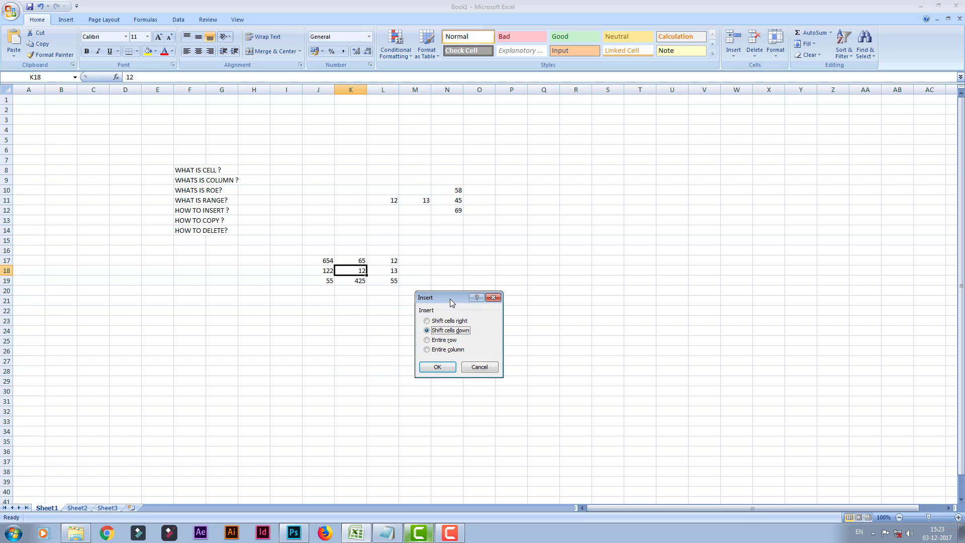
click(433, 321)
click(438, 367)
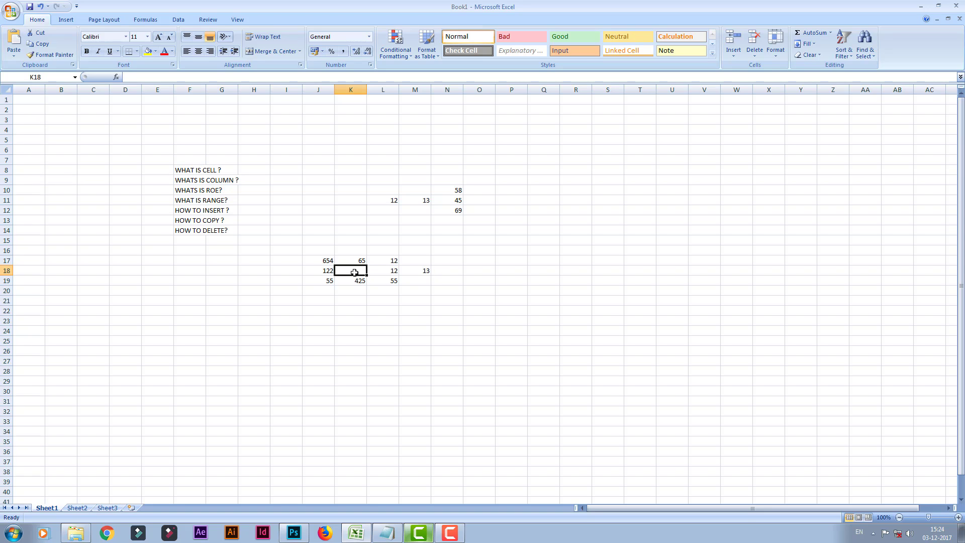
key(ctrl+z)
- Insert a blank cell at K18 with Shift cells down, then check 12 and 425 in K19 and K20
click(373, 308)
click(355, 270)
right_click(355, 271)
click(390, 322)
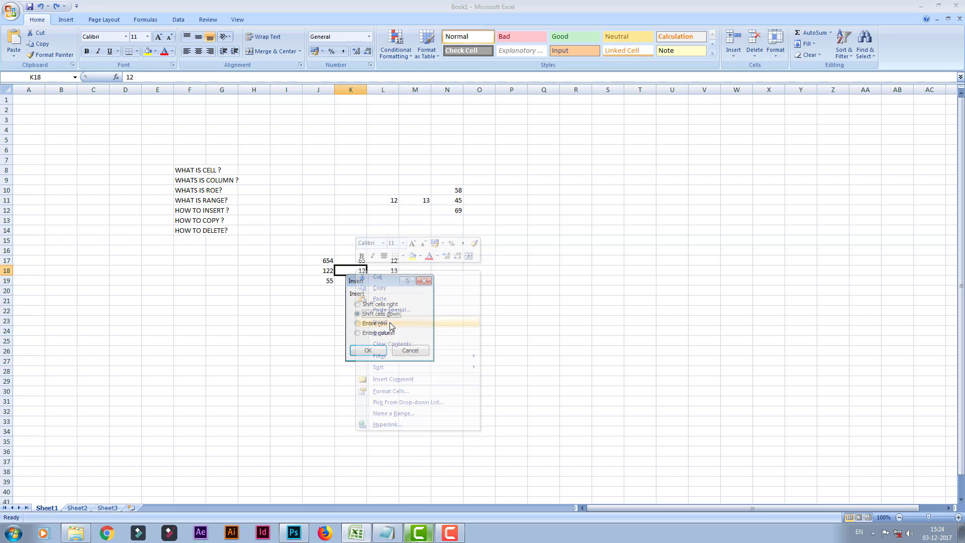
drag(390, 282, 517, 233)
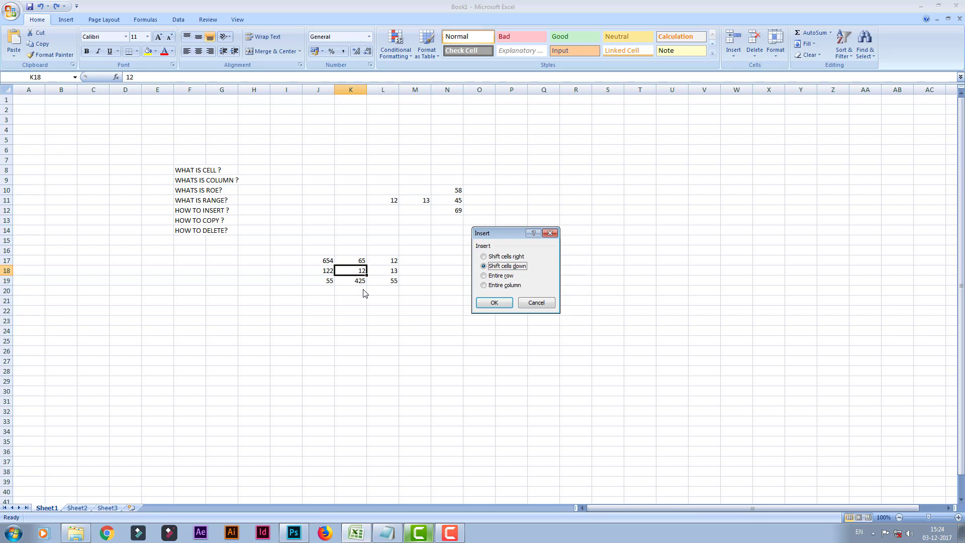
click(493, 303)
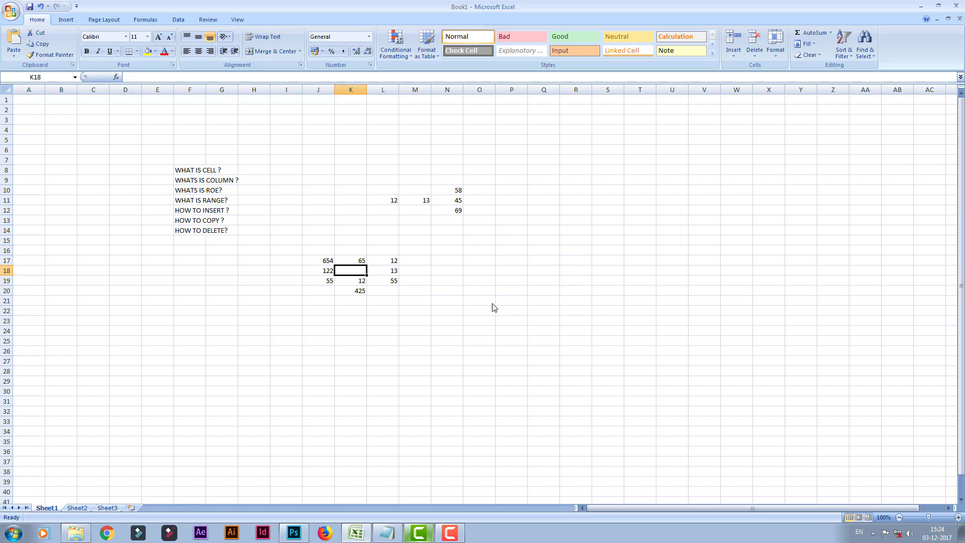
click(356, 281)
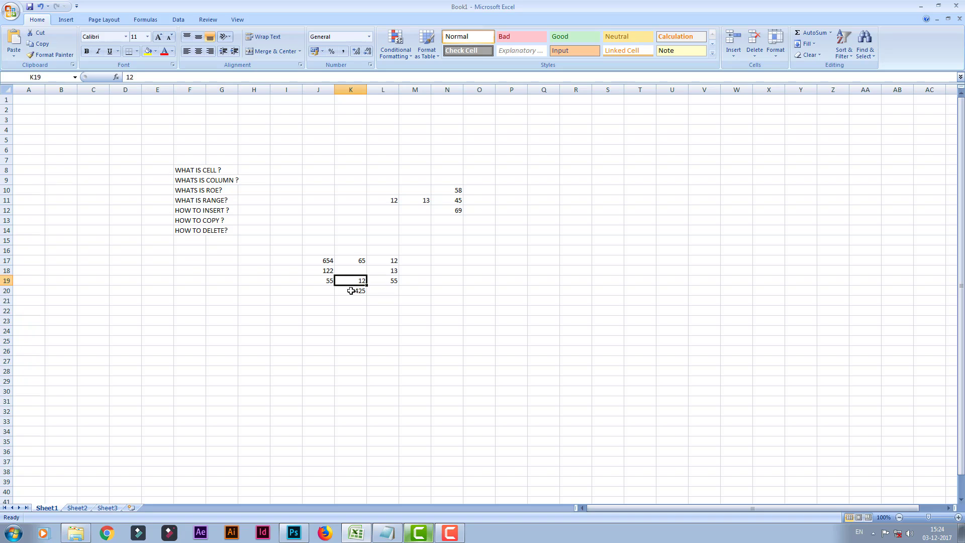
click(351, 291)
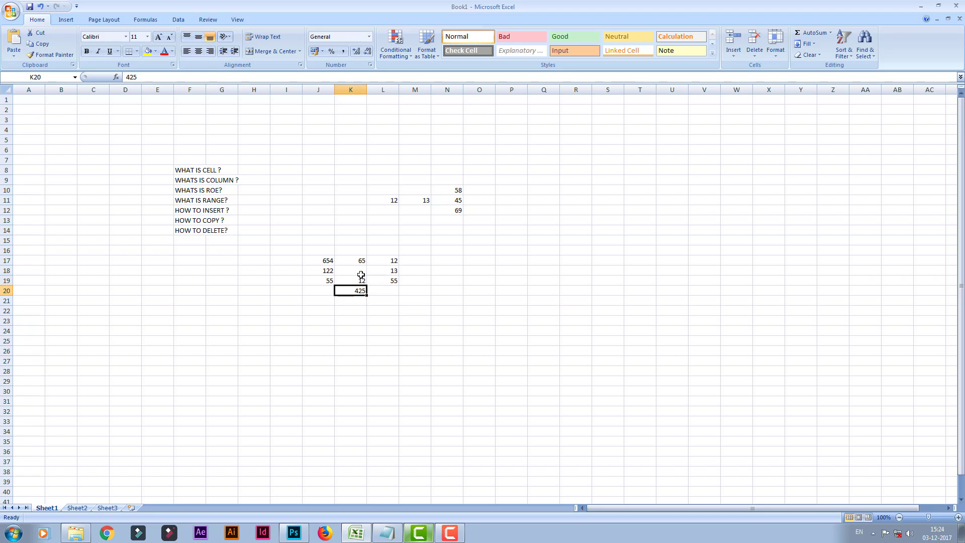
key(ctrl+z)
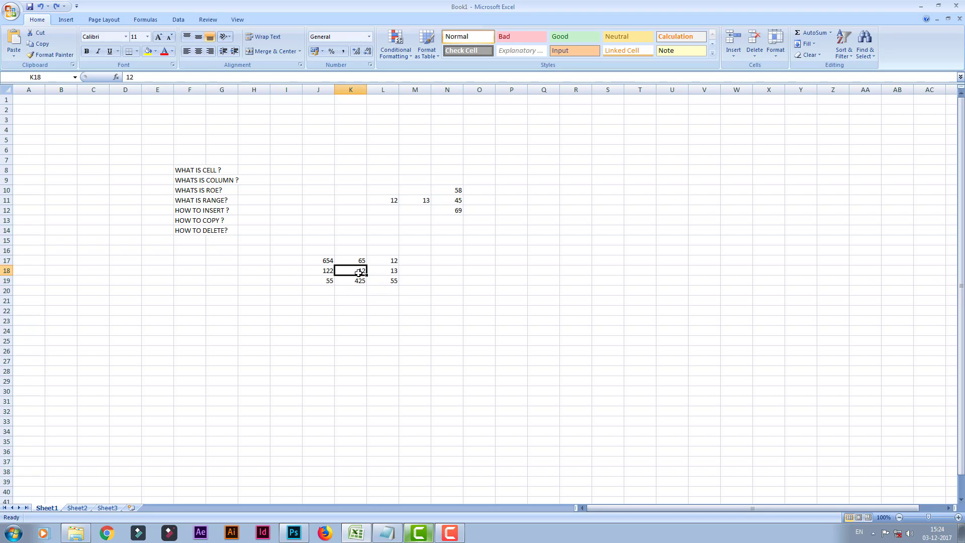
right_click(358, 272)
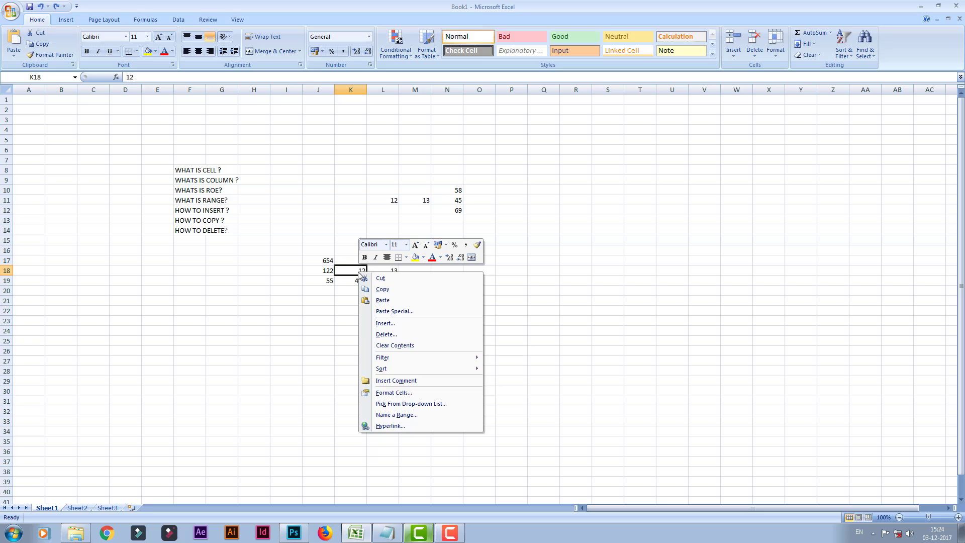
click(381, 324)
drag(377, 281, 503, 223)
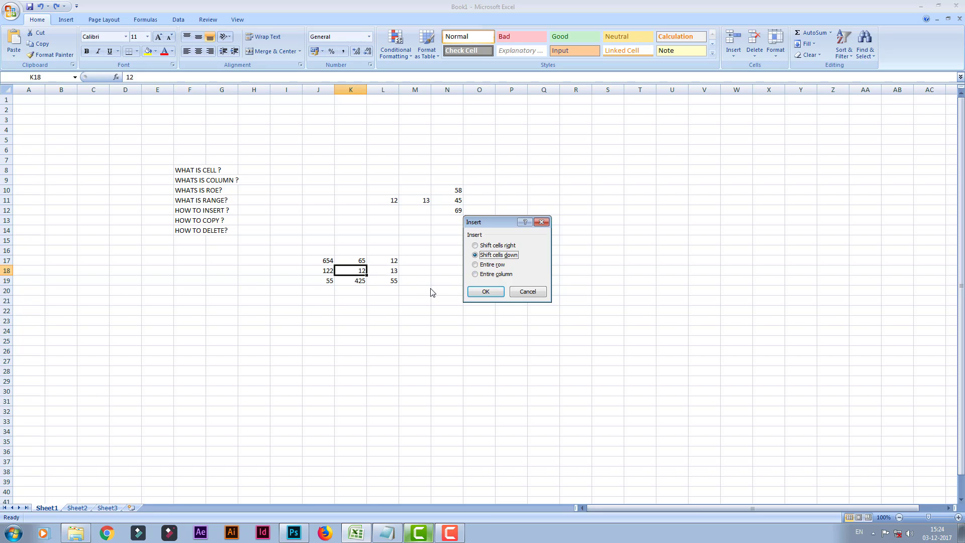
click(524, 293)
click(361, 291)
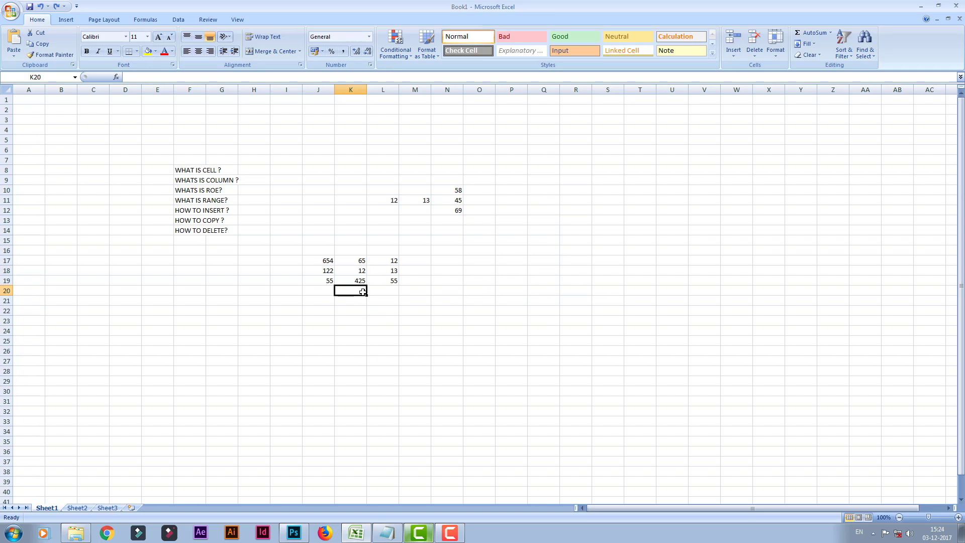
click(351, 274)
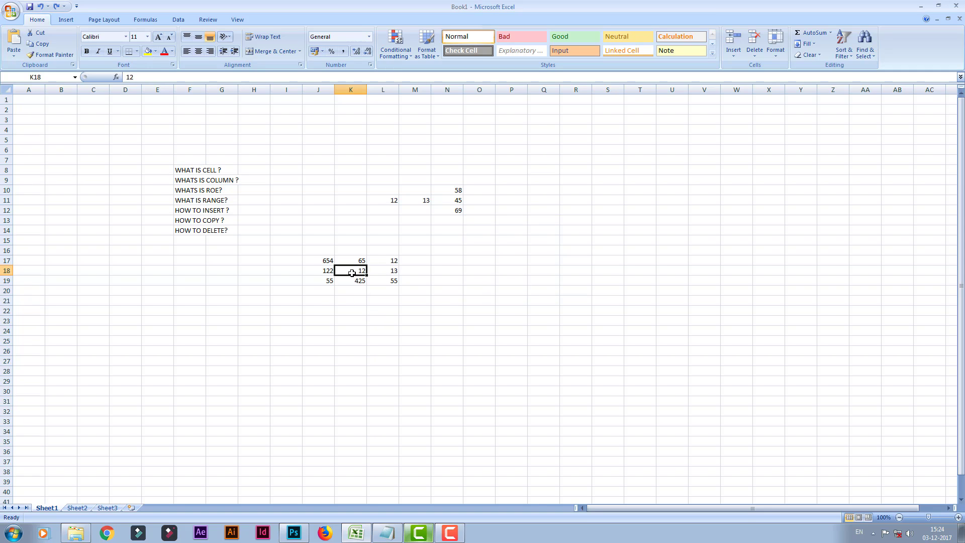